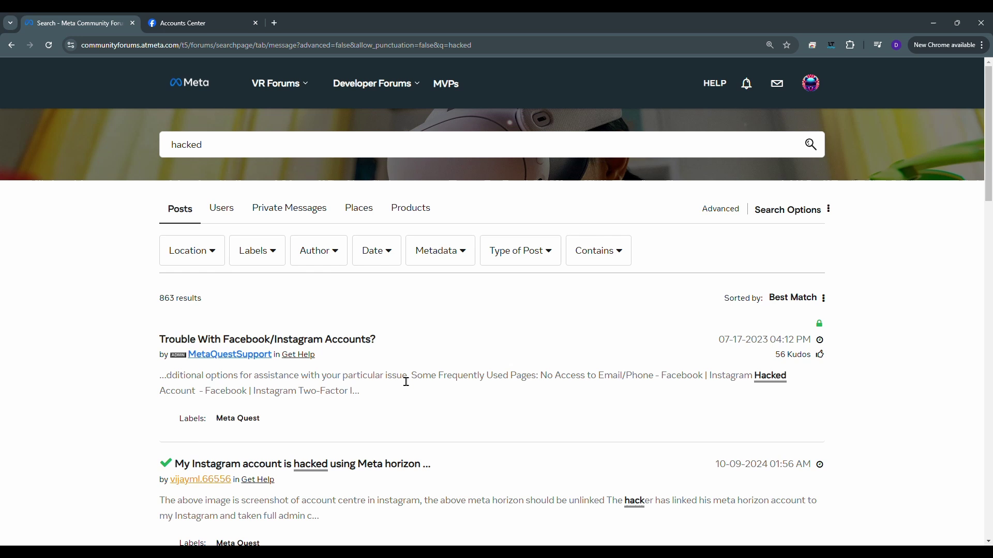
{"action": "scroll", "coordinate": [428, 392], "scroll_direction": "down", "scroll_amount": 1}
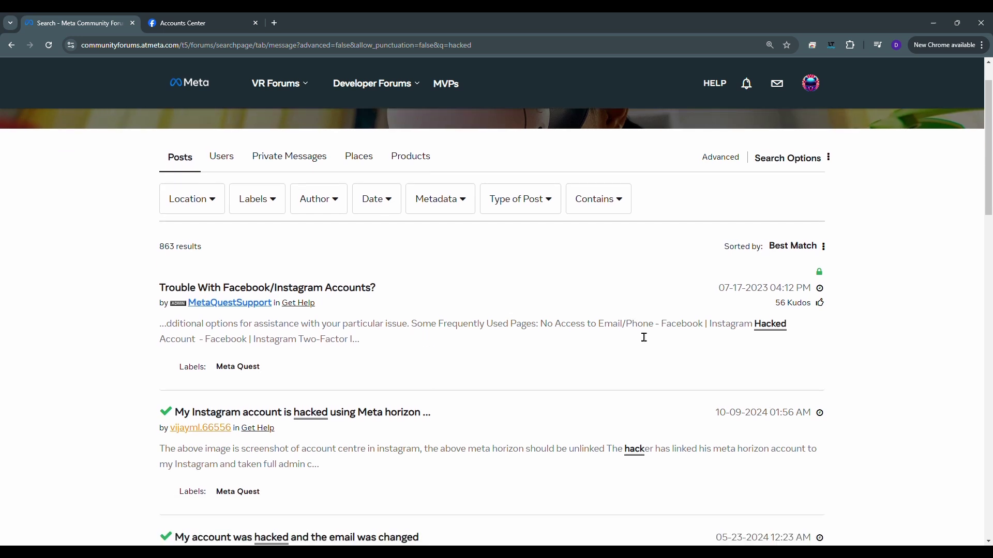
{"action": "scroll", "coordinate": [267, 399], "scroll_direction": "down", "scroll_amount": 1}
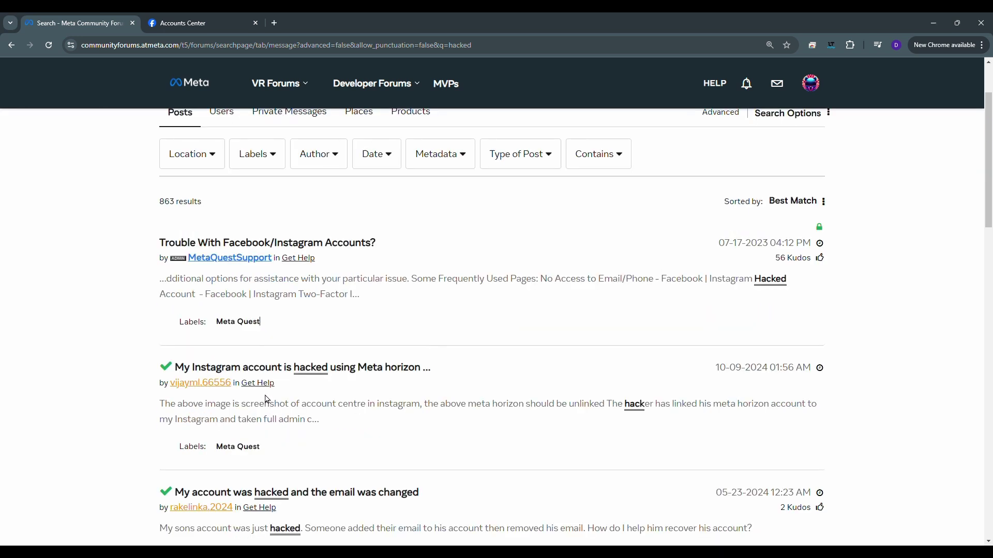
{"action": "left_click_drag", "start_coordinate": [300, 397], "coordinate": [564, 405]}
Move from the Instagram Horizon thread to the Facebook Hacked post and highlight its accepted support reply.
{"action": "left_click", "coordinate": [573, 427]}
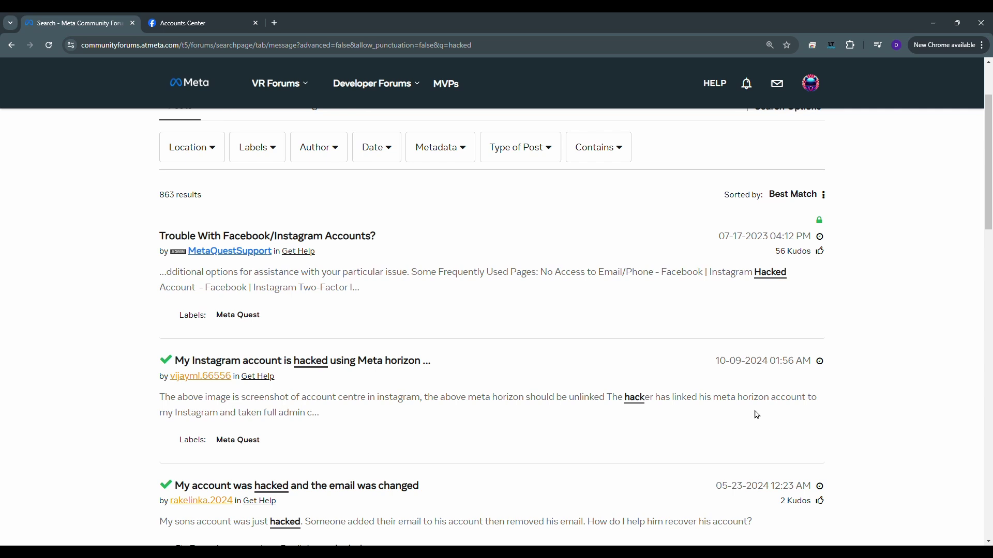
{"action": "scroll", "coordinate": [406, 428], "scroll_direction": "down", "scroll_amount": 1}
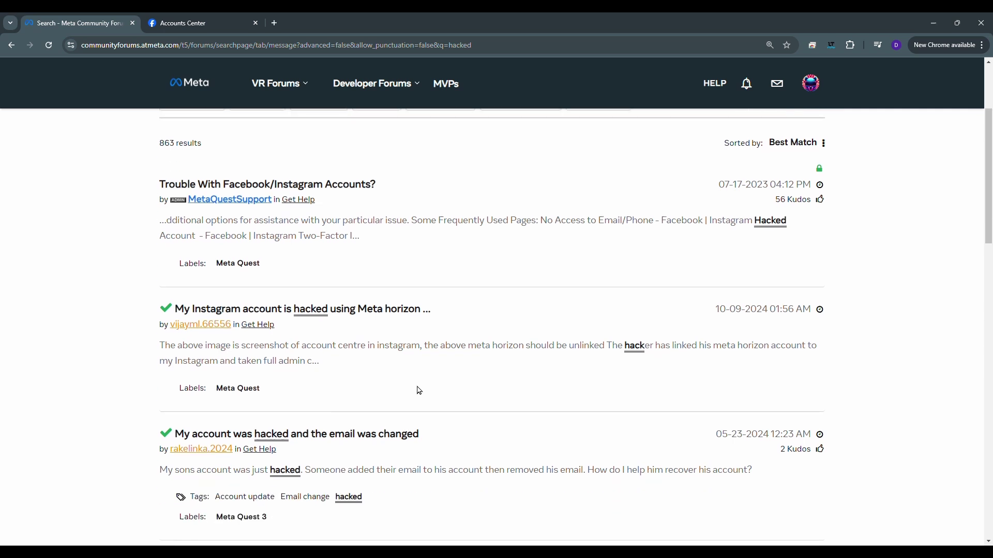
{"action": "left_click", "coordinate": [361, 310]}
{"action": "scroll", "coordinate": [368, 384], "scroll_direction": "down", "scroll_amount": 1}
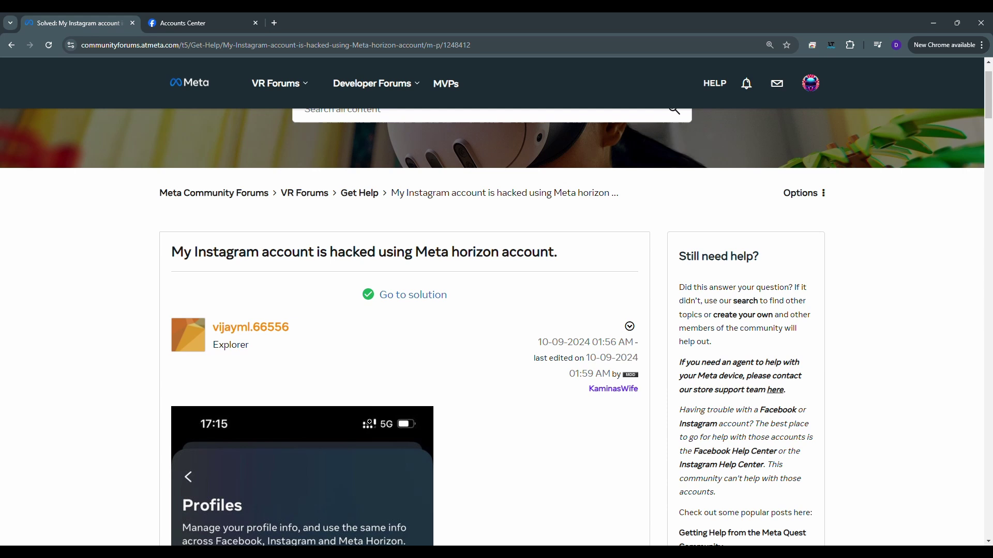
{"action": "scroll", "coordinate": [371, 422], "scroll_direction": "down", "scroll_amount": 3}
{"action": "scroll", "coordinate": [370, 422], "scroll_direction": "down", "scroll_amount": 2}
{"action": "scroll", "coordinate": [371, 423], "scroll_direction": "down", "scroll_amount": 2}
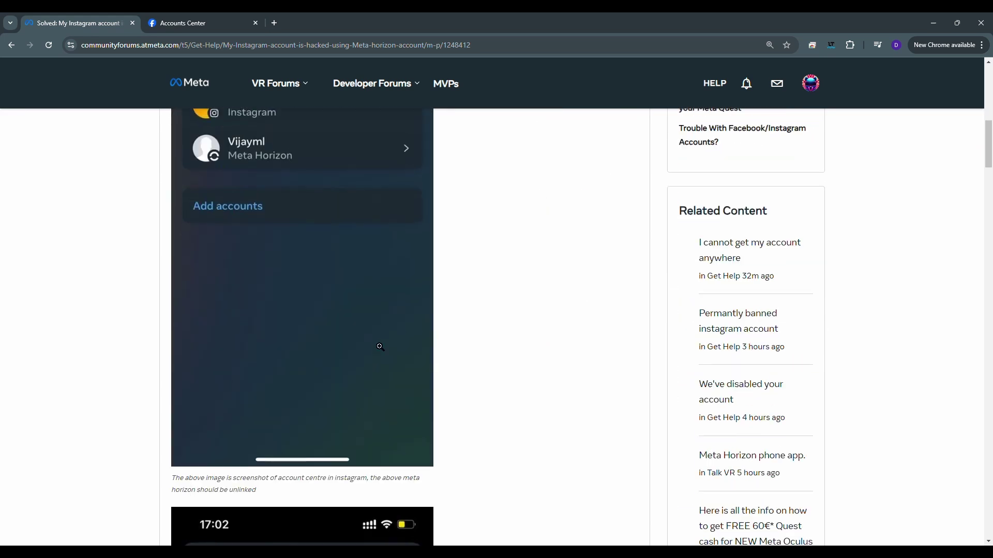
{"action": "scroll", "coordinate": [379, 344], "scroll_direction": "down", "scroll_amount": 2}
{"action": "scroll", "coordinate": [381, 345], "scroll_direction": "down", "scroll_amount": 2}
{"action": "scroll", "coordinate": [384, 348], "scroll_direction": "down", "scroll_amount": 1}
{"action": "scroll", "coordinate": [383, 364], "scroll_direction": "down", "scroll_amount": 3}
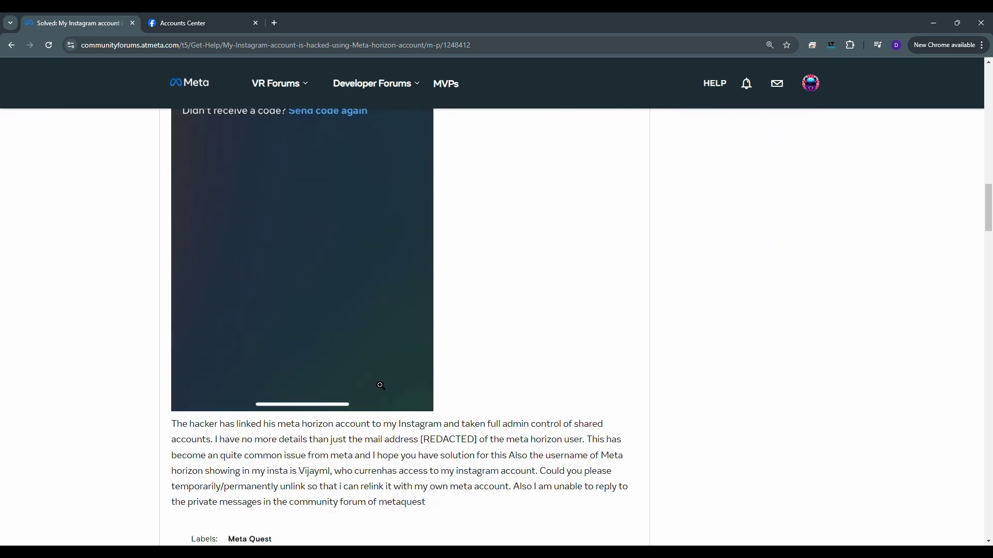
{"action": "scroll", "coordinate": [388, 388], "scroll_direction": "down", "scroll_amount": 2}
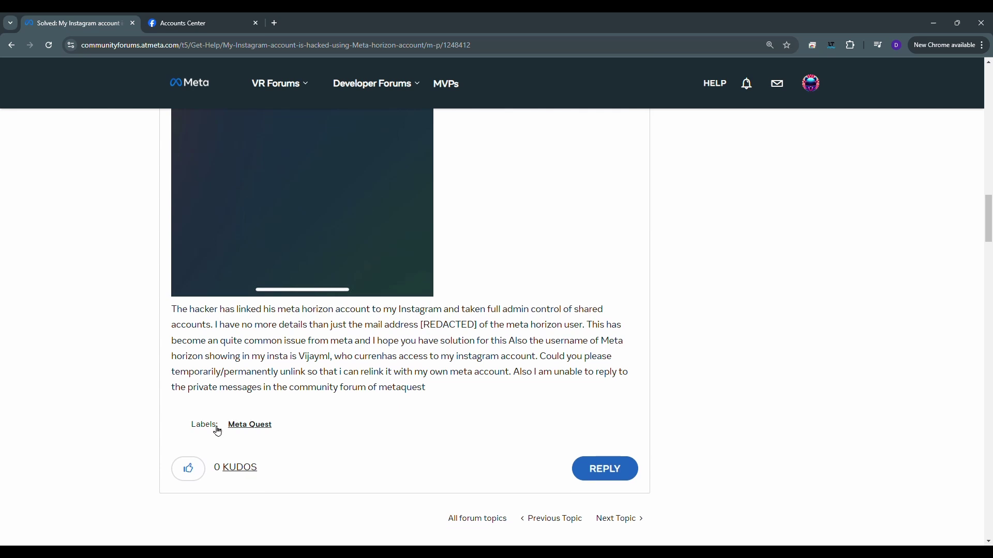
{"action": "key", "text": "alt+Left"}
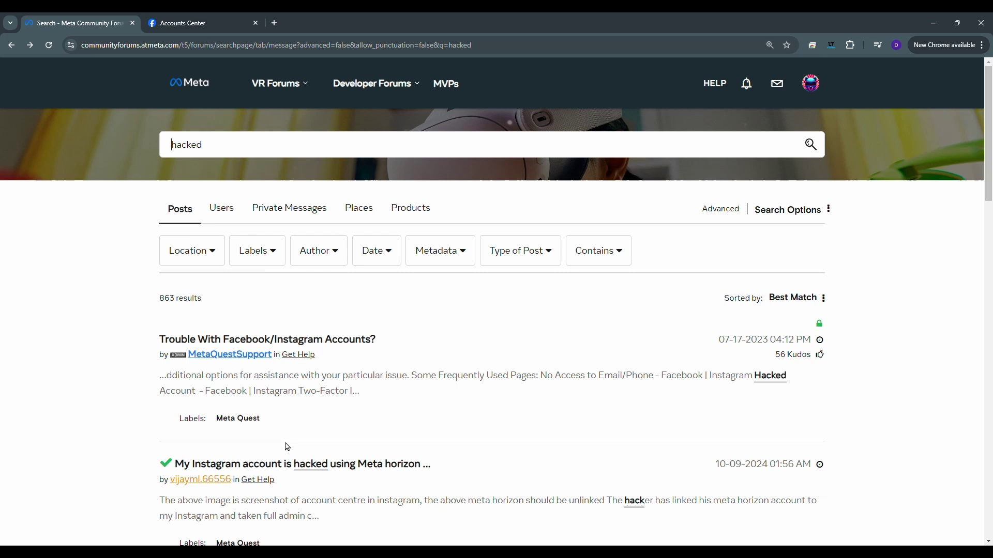
{"action": "scroll", "coordinate": [302, 427], "scroll_direction": "down", "scroll_amount": 2}
{"action": "scroll", "coordinate": [395, 434], "scroll_direction": "down", "scroll_amount": 3}
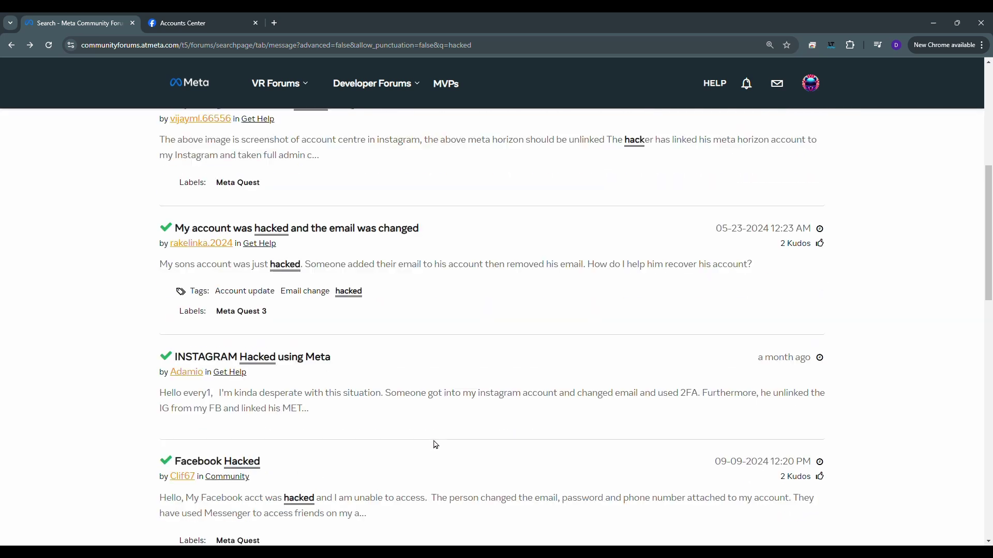
{"action": "scroll", "coordinate": [432, 442], "scroll_direction": "down", "scroll_amount": 1}
{"action": "scroll", "coordinate": [424, 443], "scroll_direction": "down", "scroll_amount": 1}
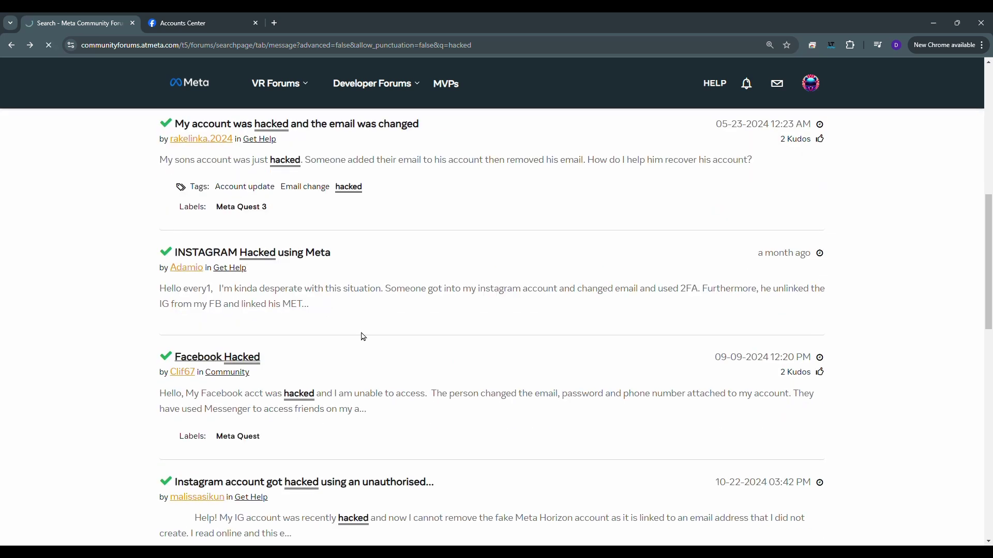
{"action": "key", "text": "alt+Right"}
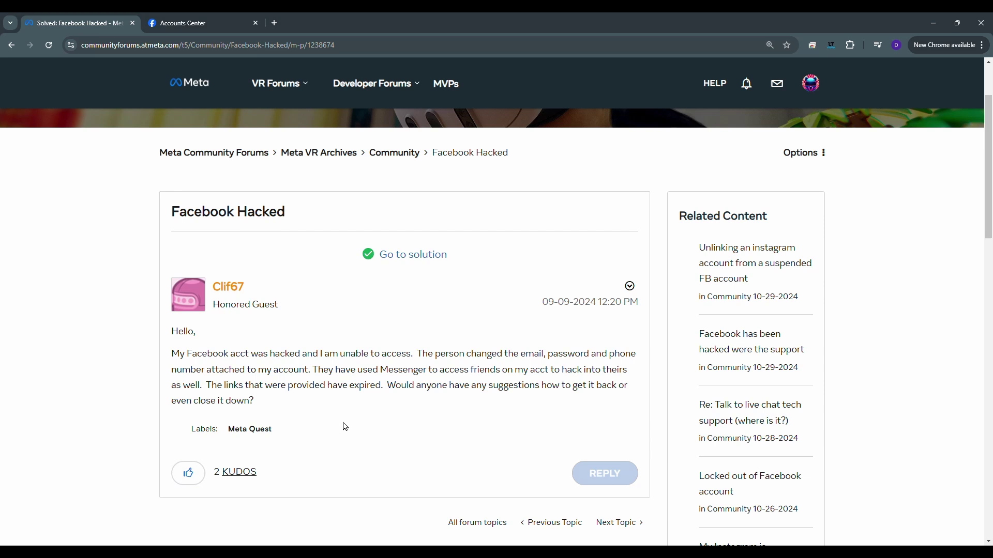
{"action": "scroll", "coordinate": [345, 427], "scroll_direction": "down", "scroll_amount": 1}
{"action": "scroll", "coordinate": [347, 388], "scroll_direction": "down", "scroll_amount": 2}
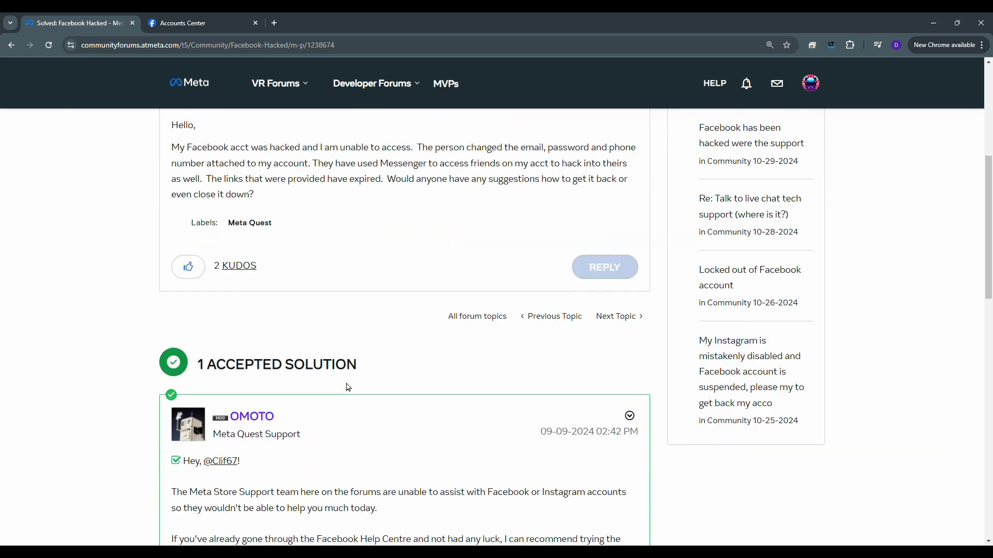
{"action": "scroll", "coordinate": [347, 387], "scroll_direction": "down", "scroll_amount": 1}
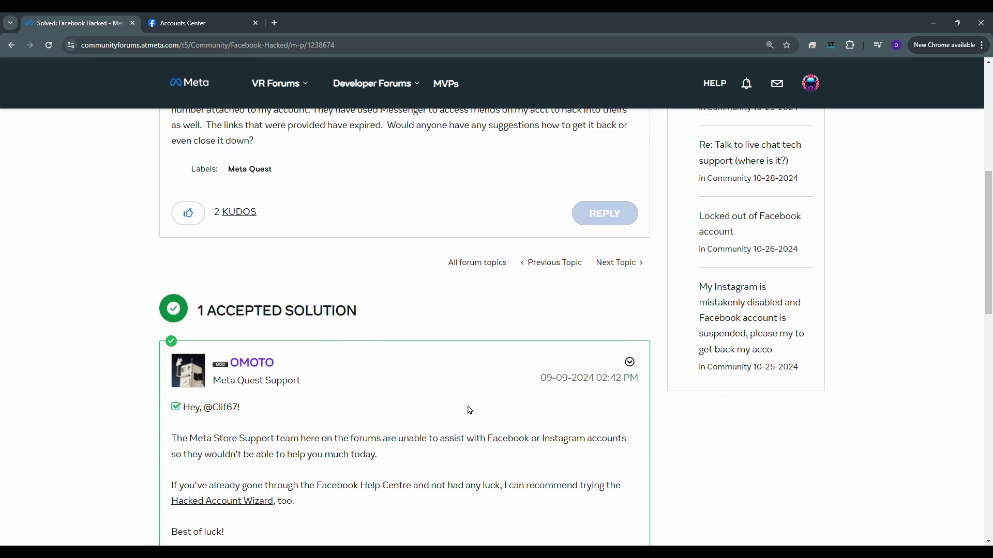
{"action": "left_click_drag", "start_coordinate": [256, 437], "coordinate": [584, 465]}
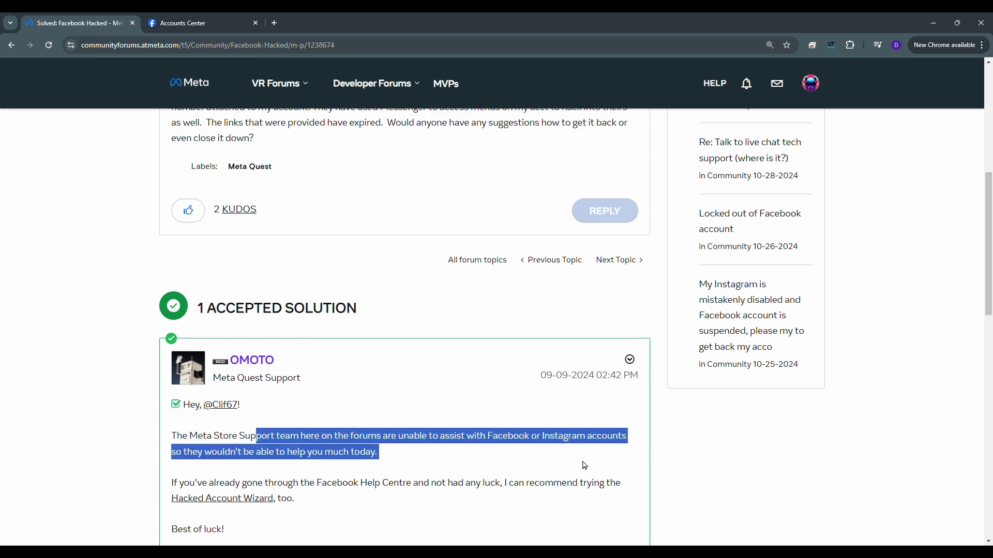
{"action": "left_click_drag", "start_coordinate": [397, 437], "coordinate": [436, 442]}
{"action": "left_click", "coordinate": [436, 465]}
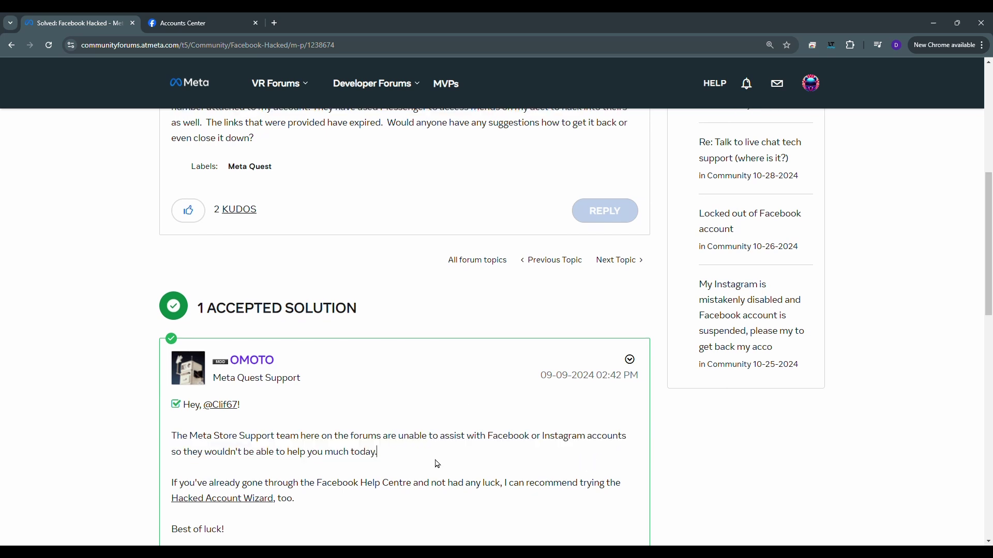
Switch to the Accounts Center tab to view the Password and security page.
{"action": "left_click", "coordinate": [194, 23]}
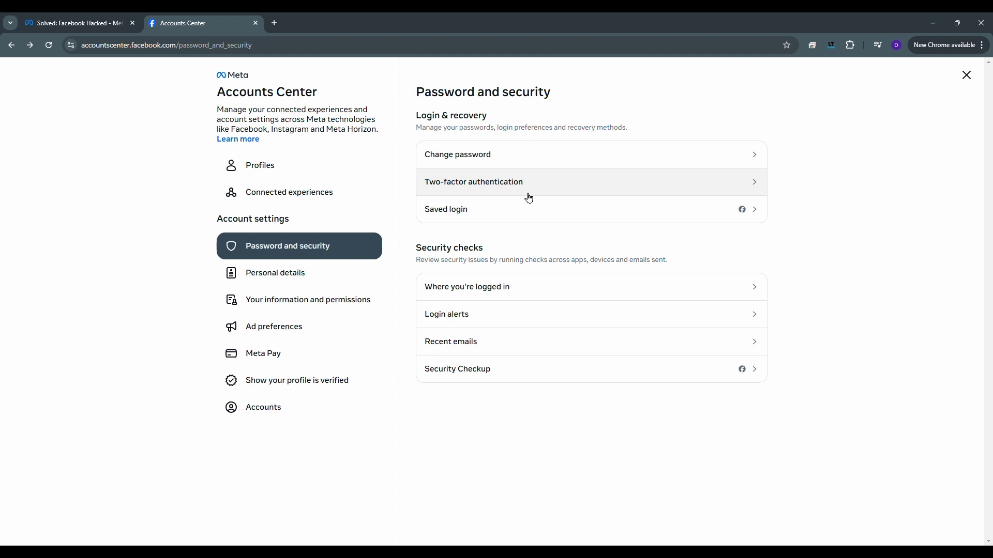
Select Two-factor authentication to list the Facebook, Instagram and Meta accounts.
{"action": "left_click", "coordinate": [599, 186]}
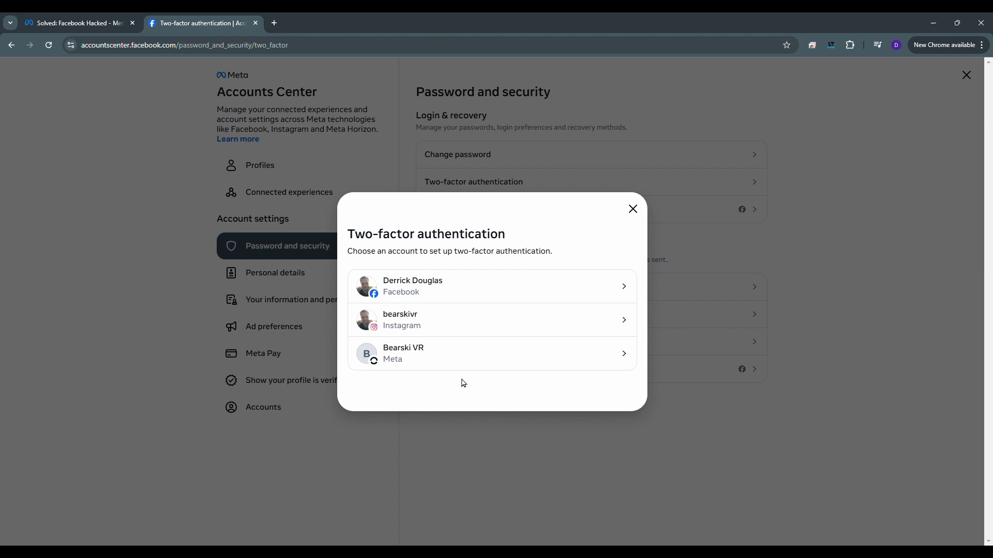
Start two-factor setup for the Meta account, then go to the sidebar's Accounts section.
{"action": "left_click", "coordinate": [462, 363]}
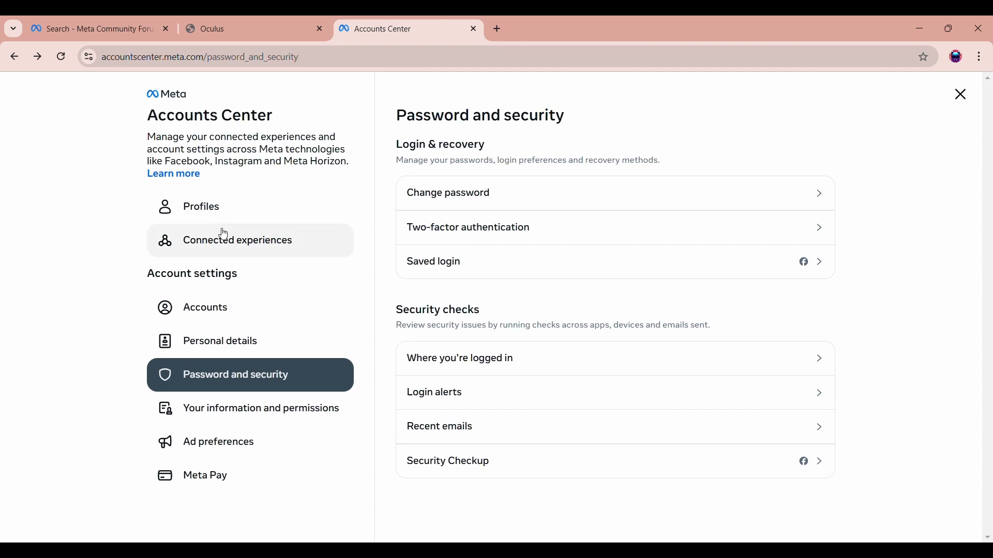
{"action": "left_click", "coordinate": [210, 317]}
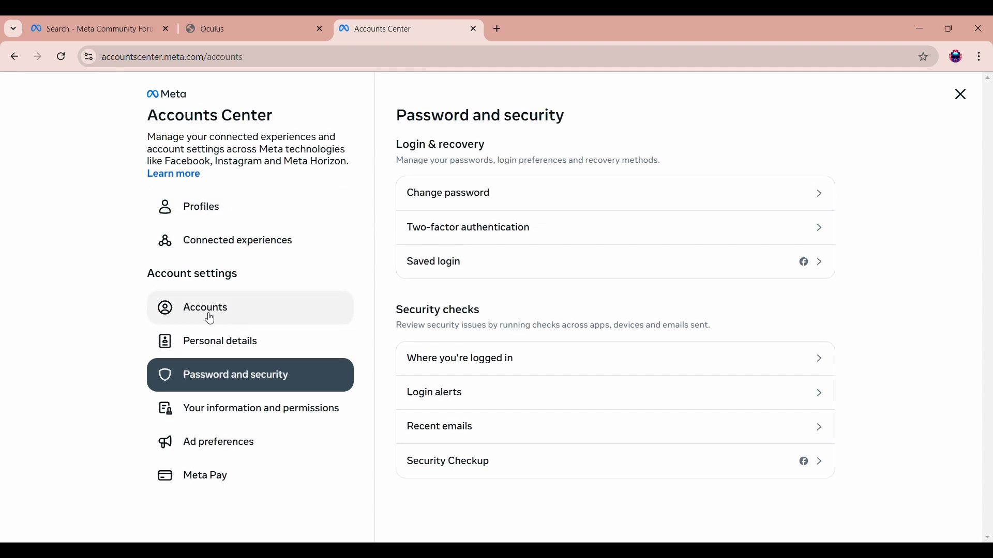